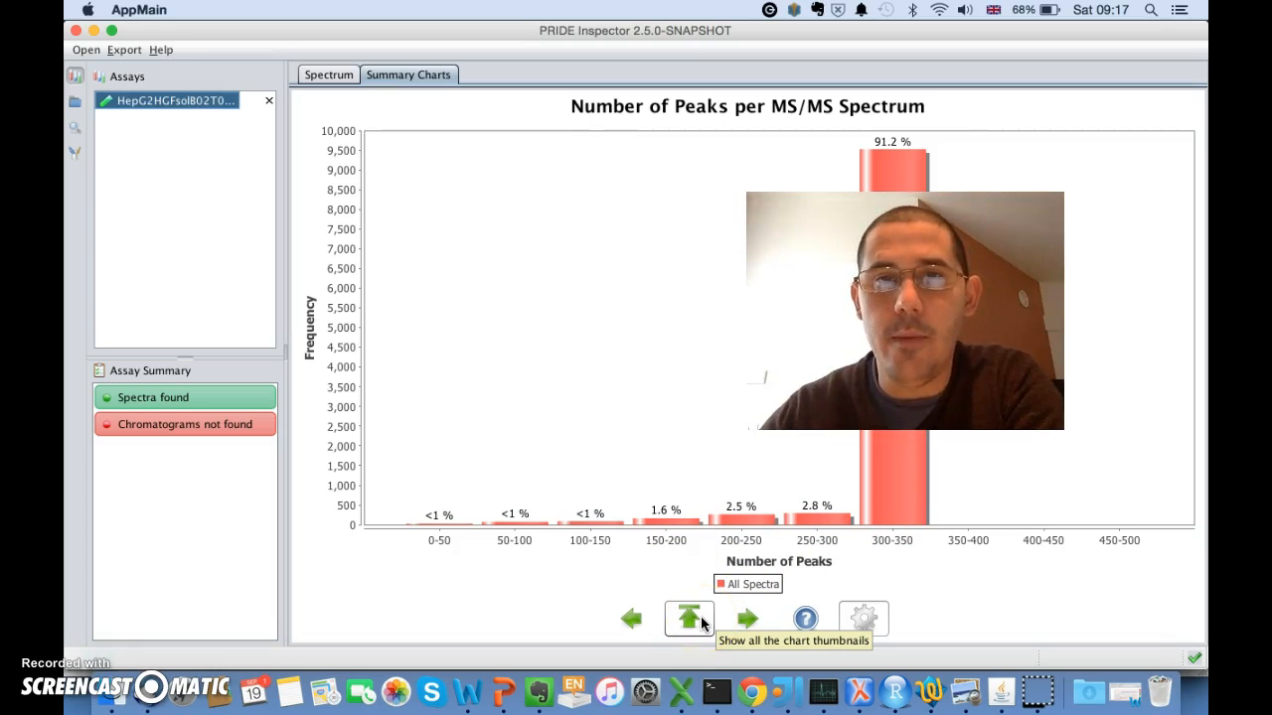
Enlarge the precursor ion mass distribution chart and overlay the PRIDE reference quartiles, followed by the Human reference.
left_click(689, 619)
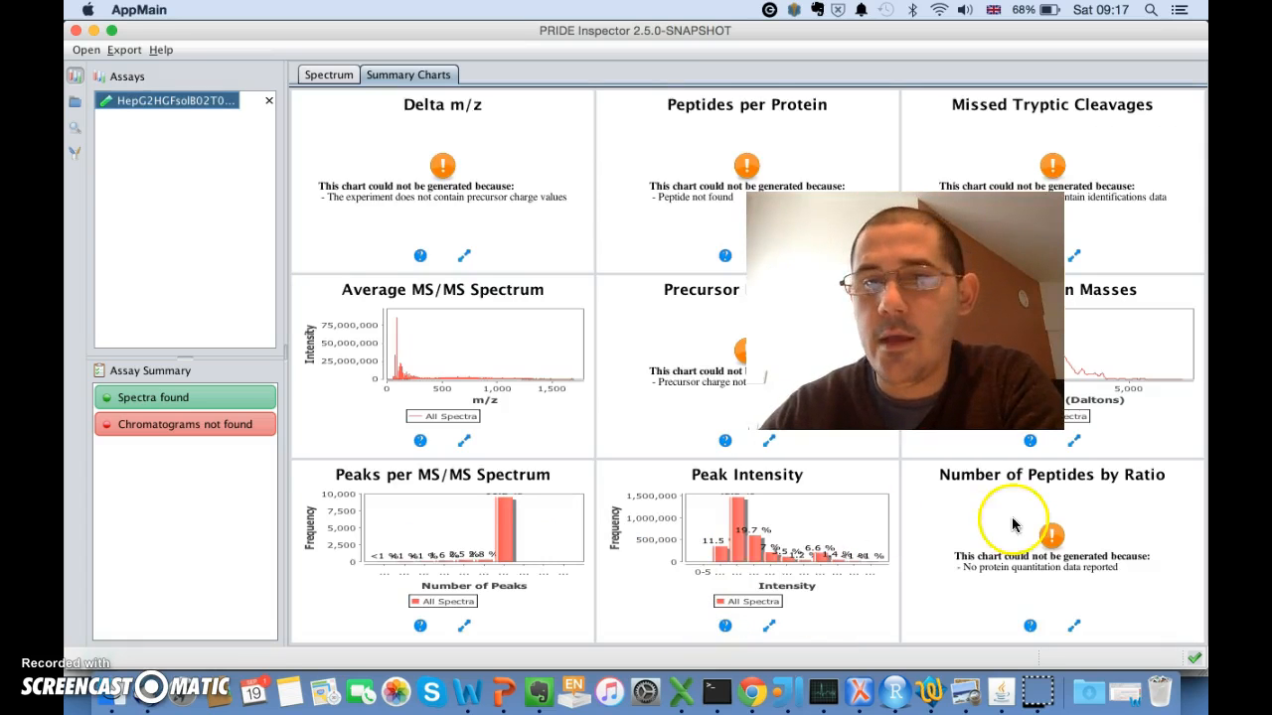
left_click(1074, 440)
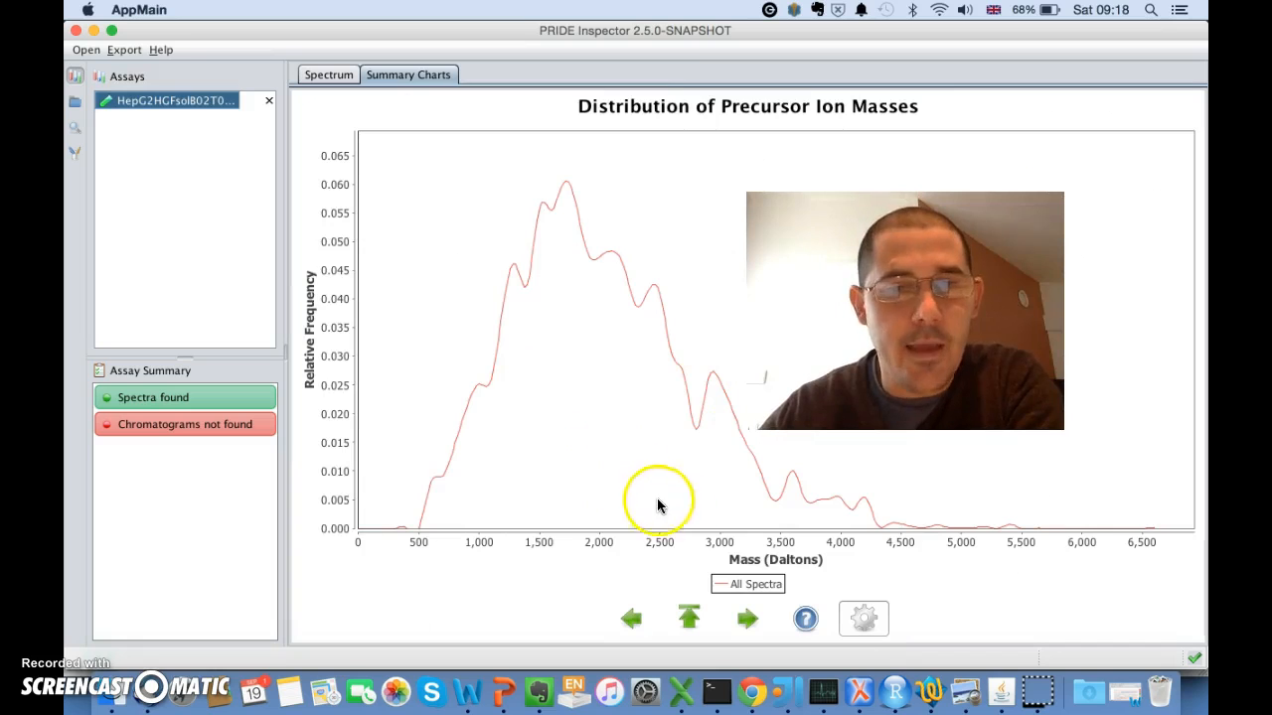
left_click(864, 618)
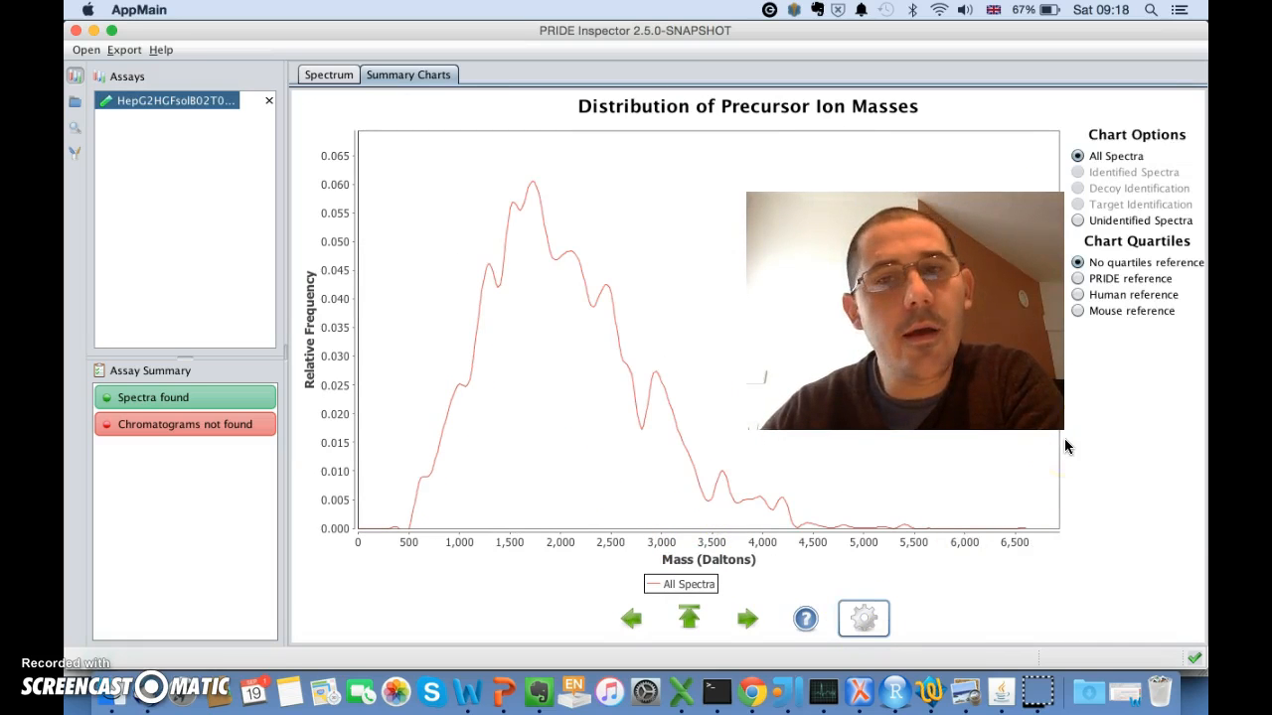
left_click(1078, 279)
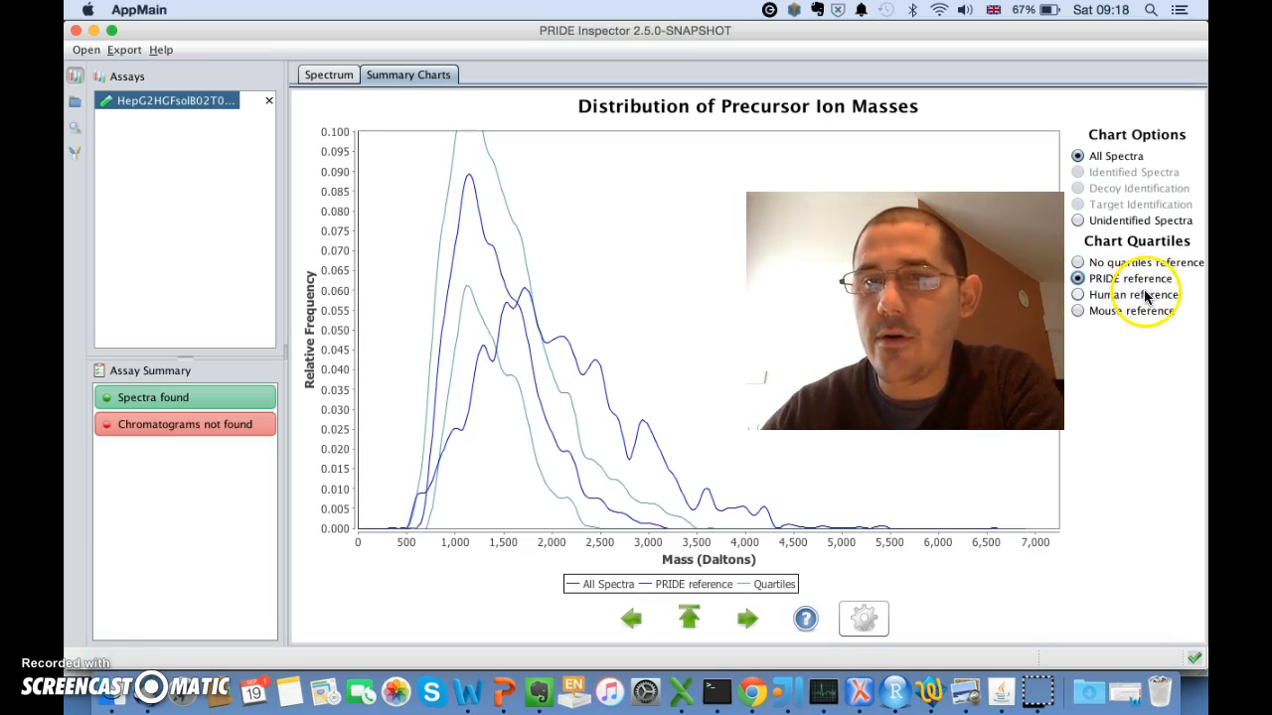
left_click(1077, 295)
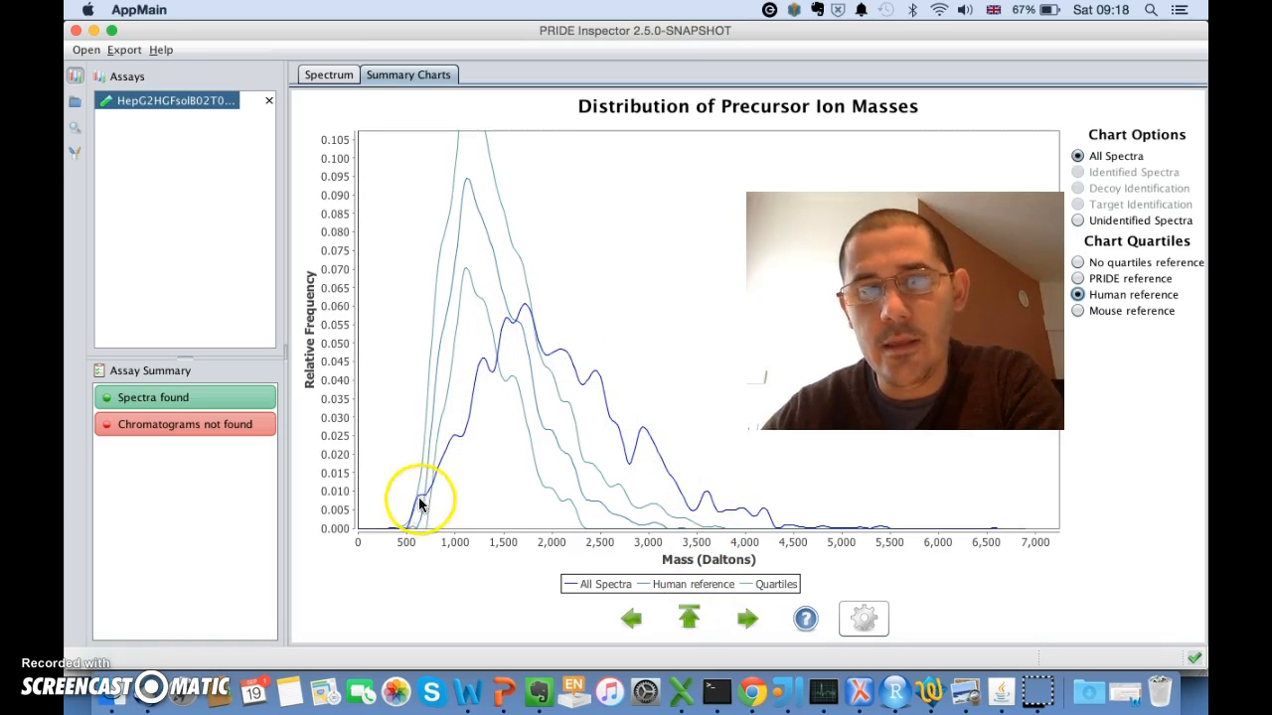
View the Peak Intensity chart at full size and return to the overview of all summary charts.
left_click(693, 626)
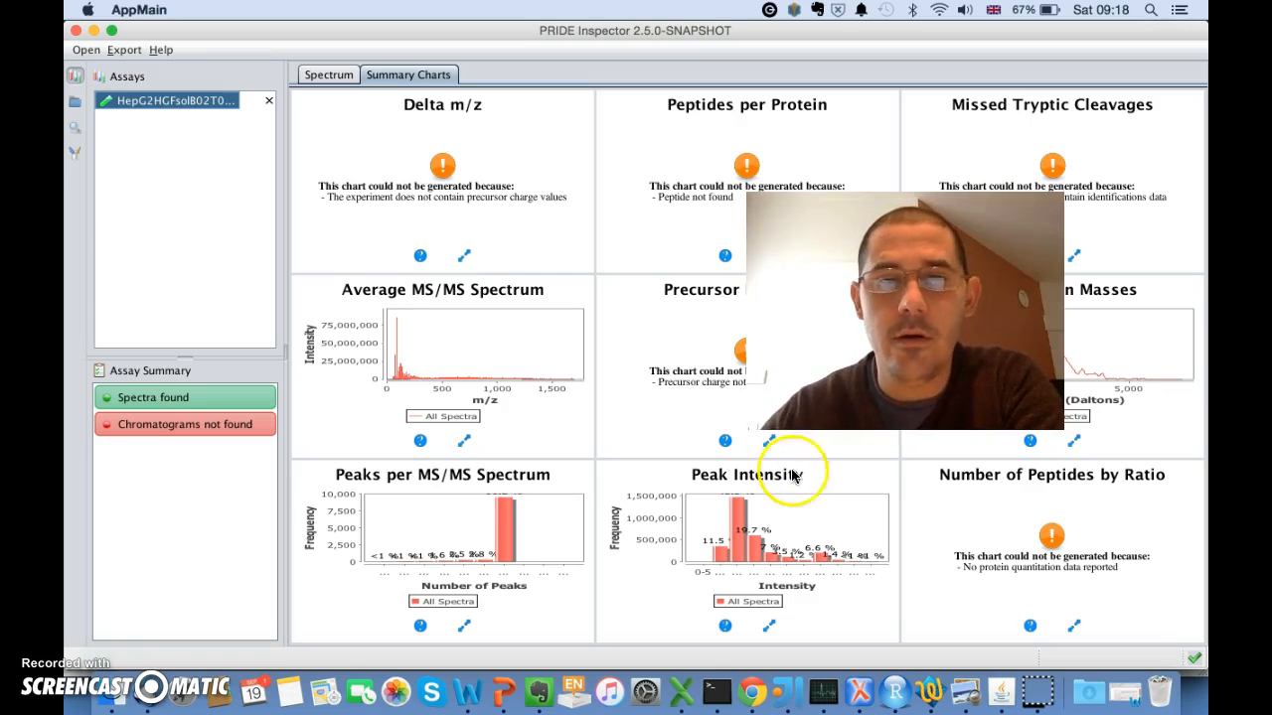
left_click(771, 626)
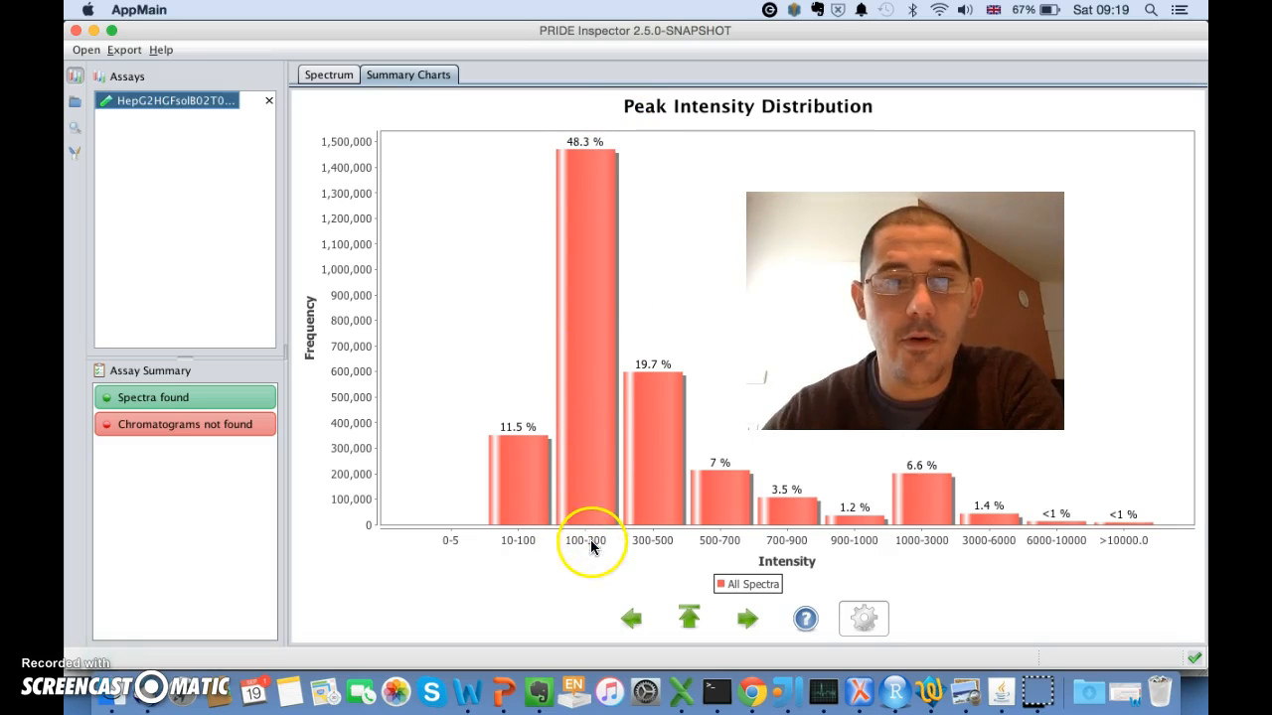
left_click(690, 618)
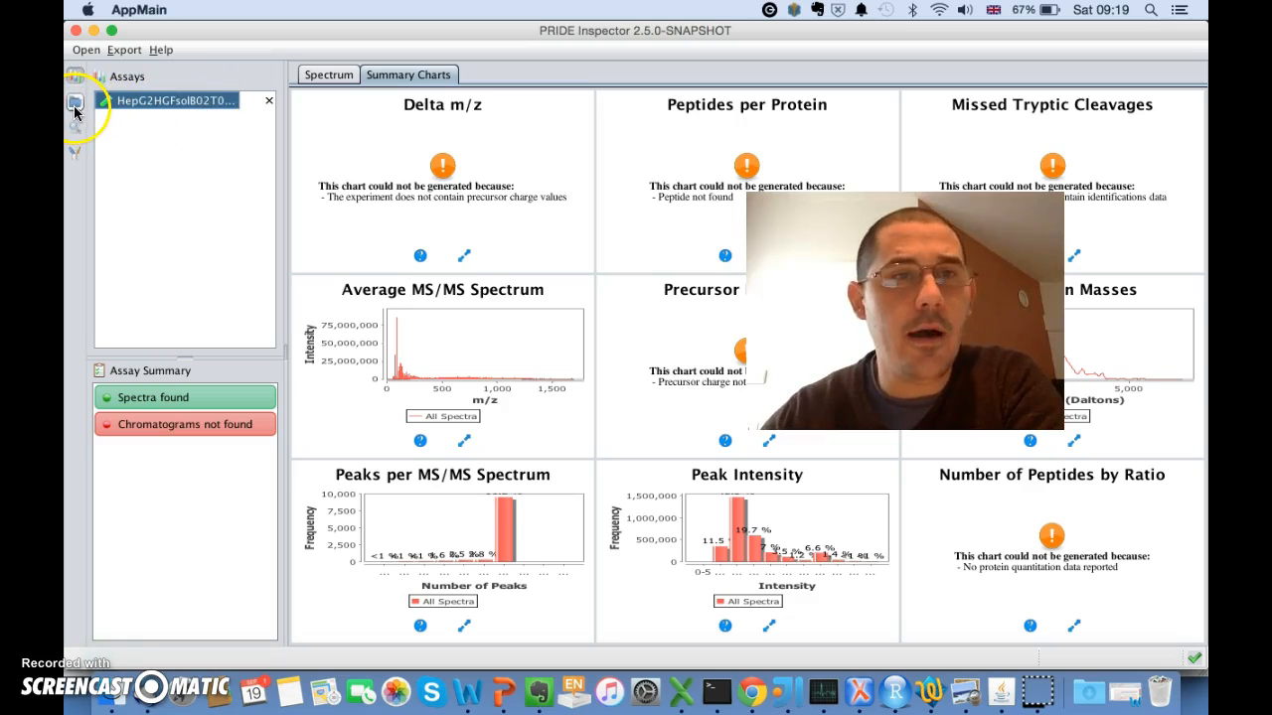
Open the mzML file whose name starts with OR9_20130628_TT_Trypsin_Batch2 from folder 50.
left_click(74, 102)
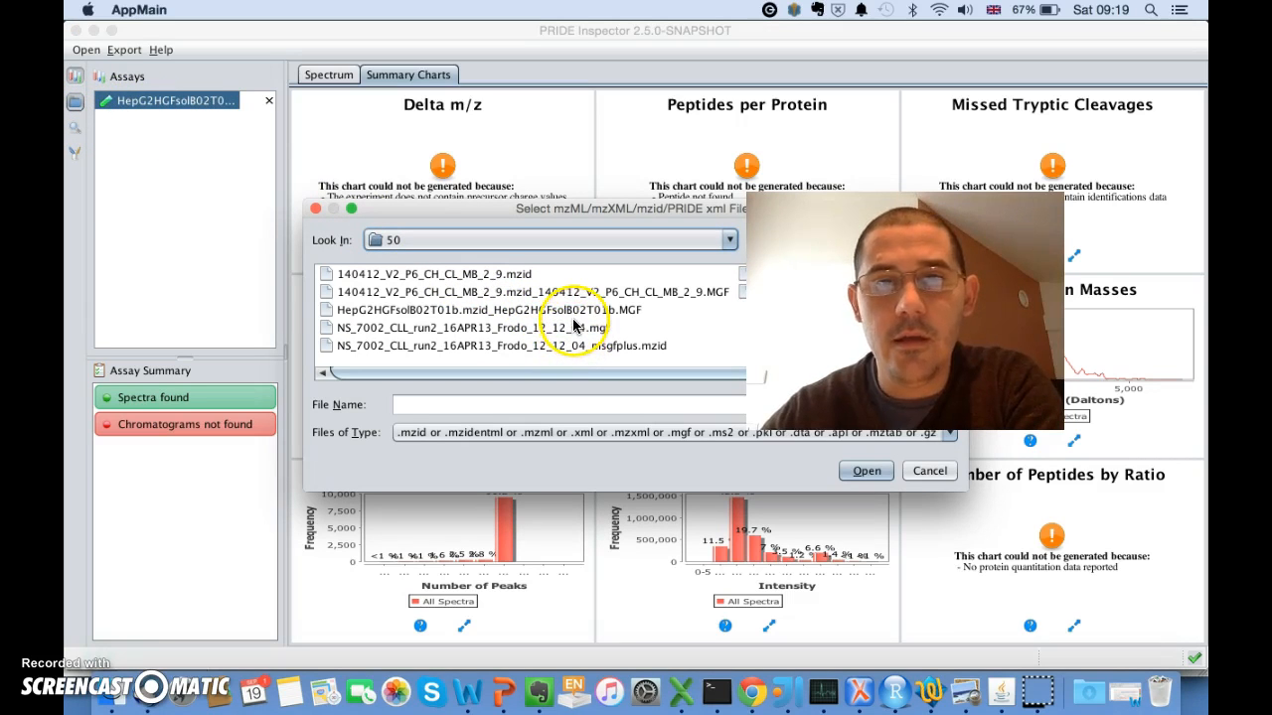
left_click_drag(855, 278, 1038, 409)
left_click_drag(727, 372, 850, 381)
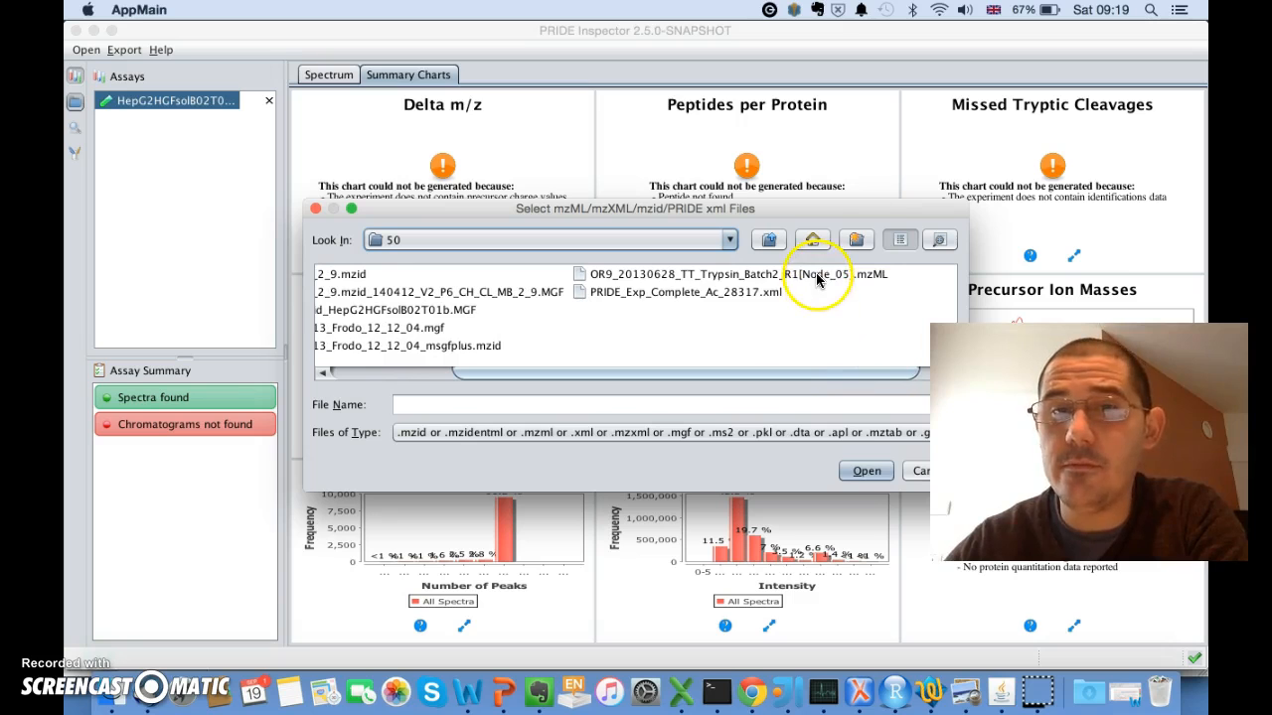
left_click(817, 275)
left_click(866, 473)
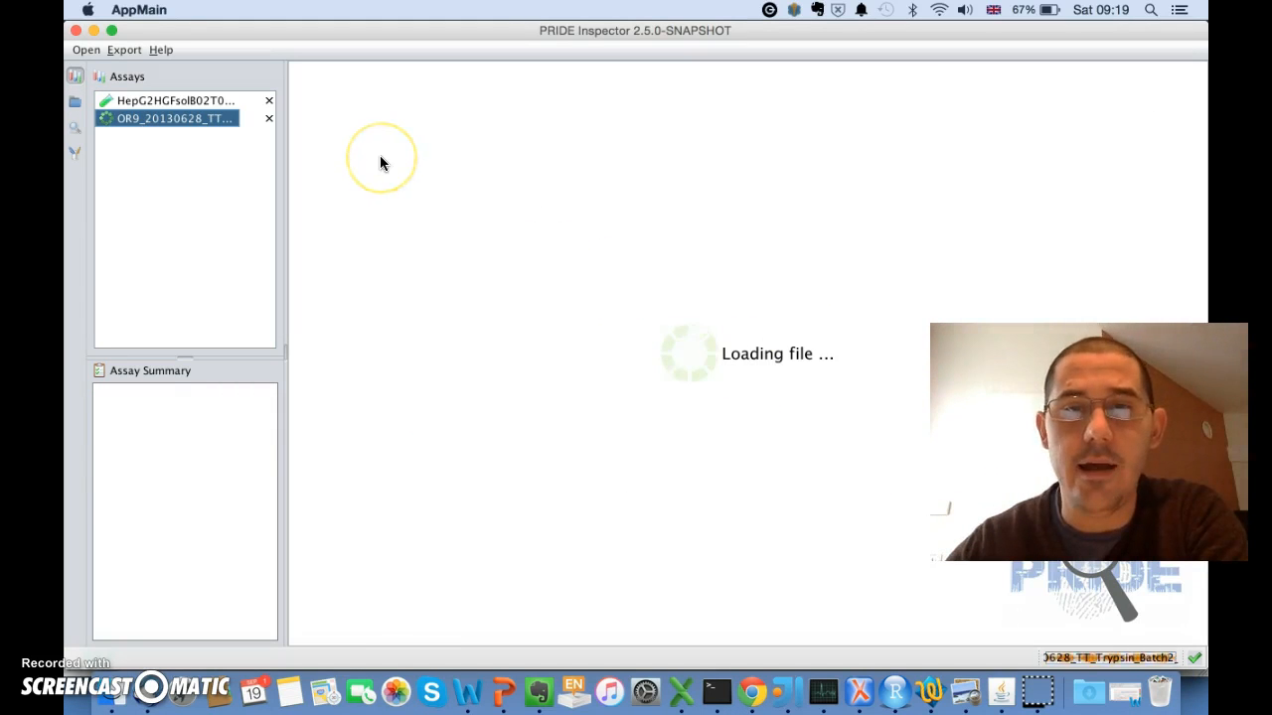
Examine the instrument and processing metadata of the OR9 assay, including its ion source and analyzer entries.
left_click(212, 119)
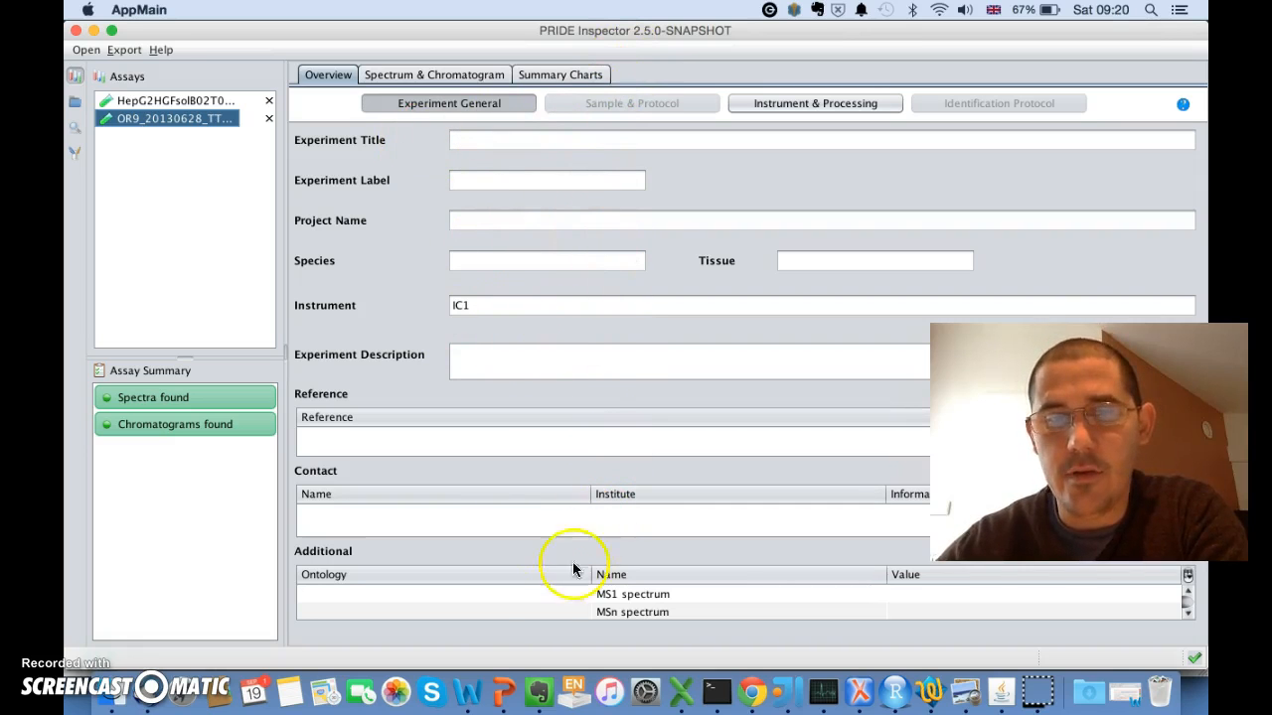
left_click(785, 104)
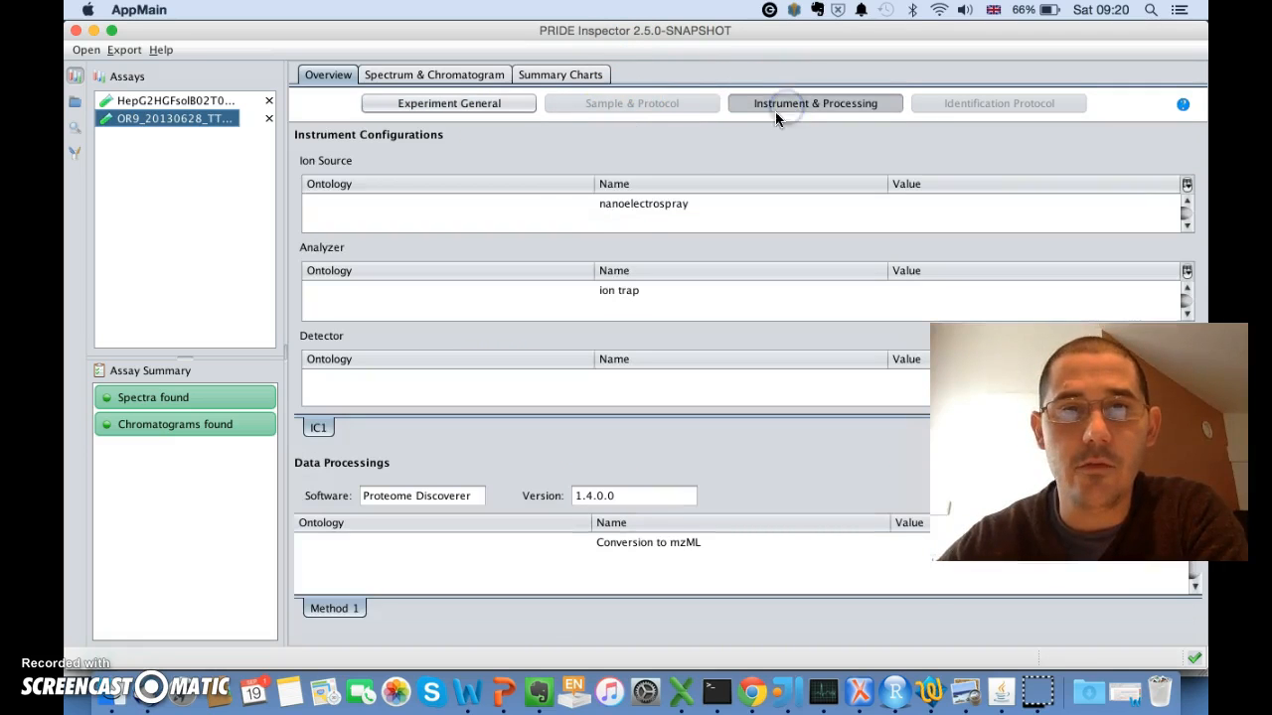
left_click(621, 204)
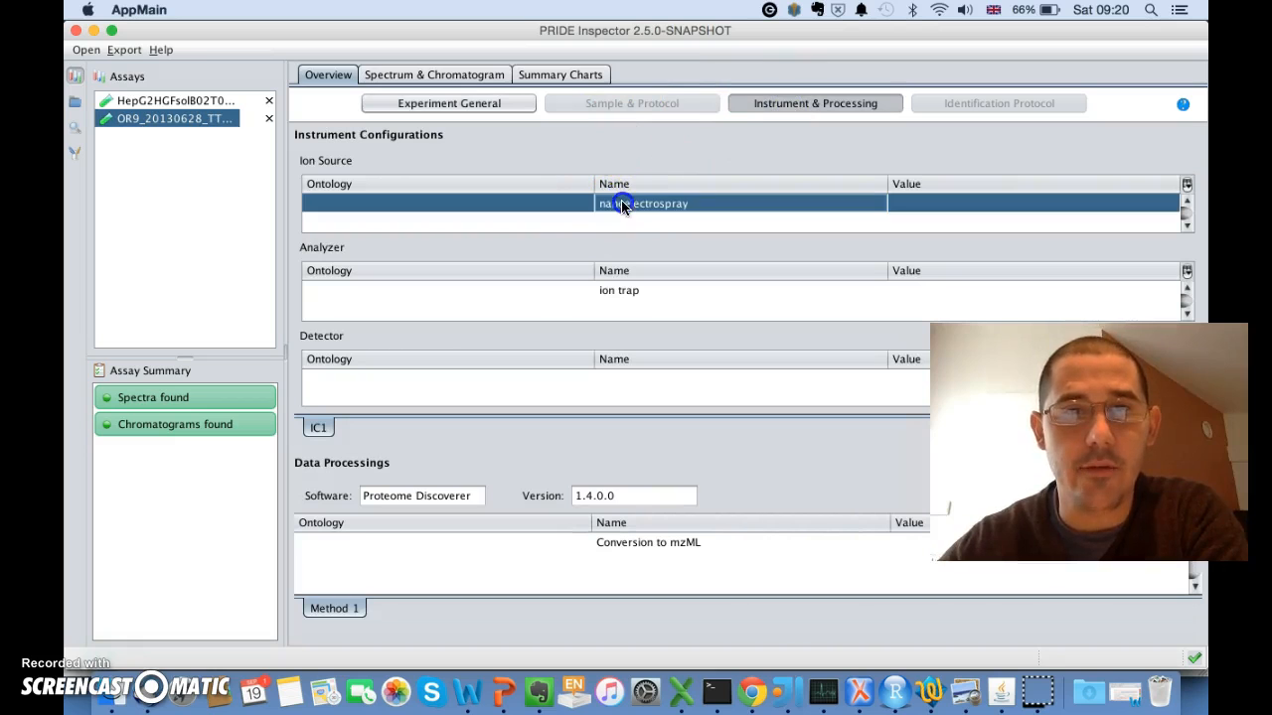
left_click(632, 290)
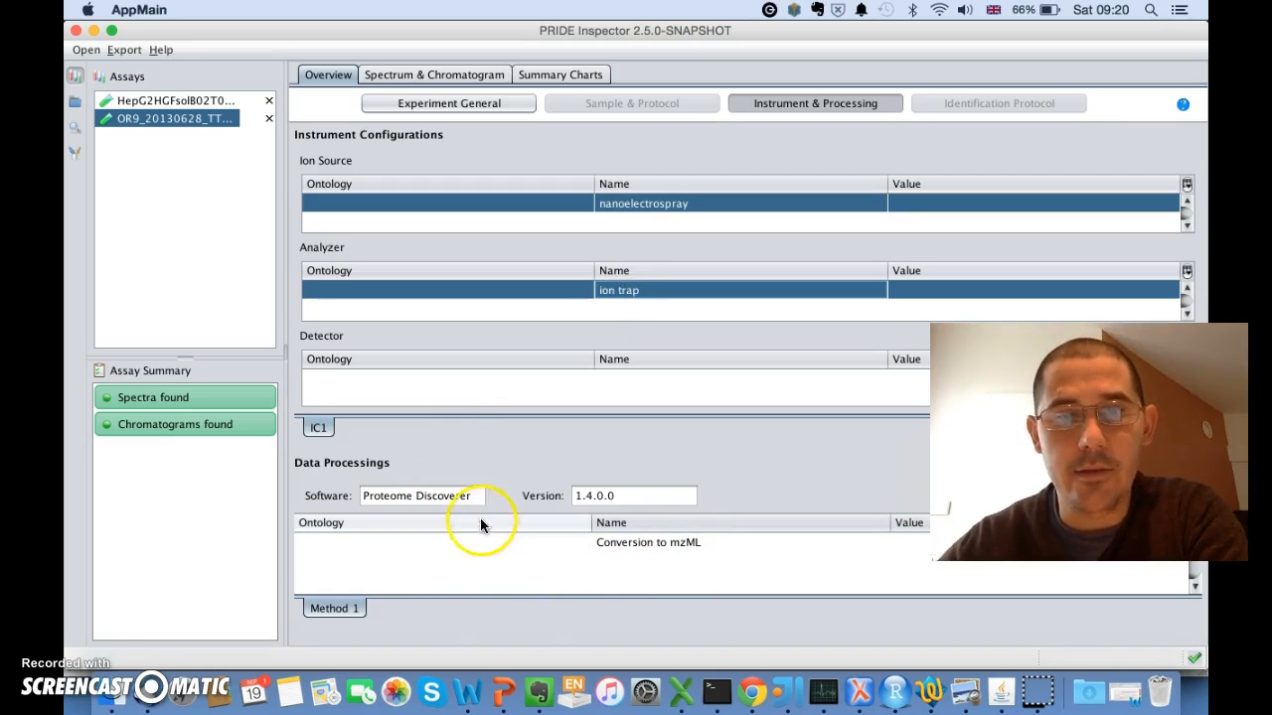
Inspect the OR9 assay's first spectrum with its precursor values, as well as its chromatogram.
left_click(466, 78)
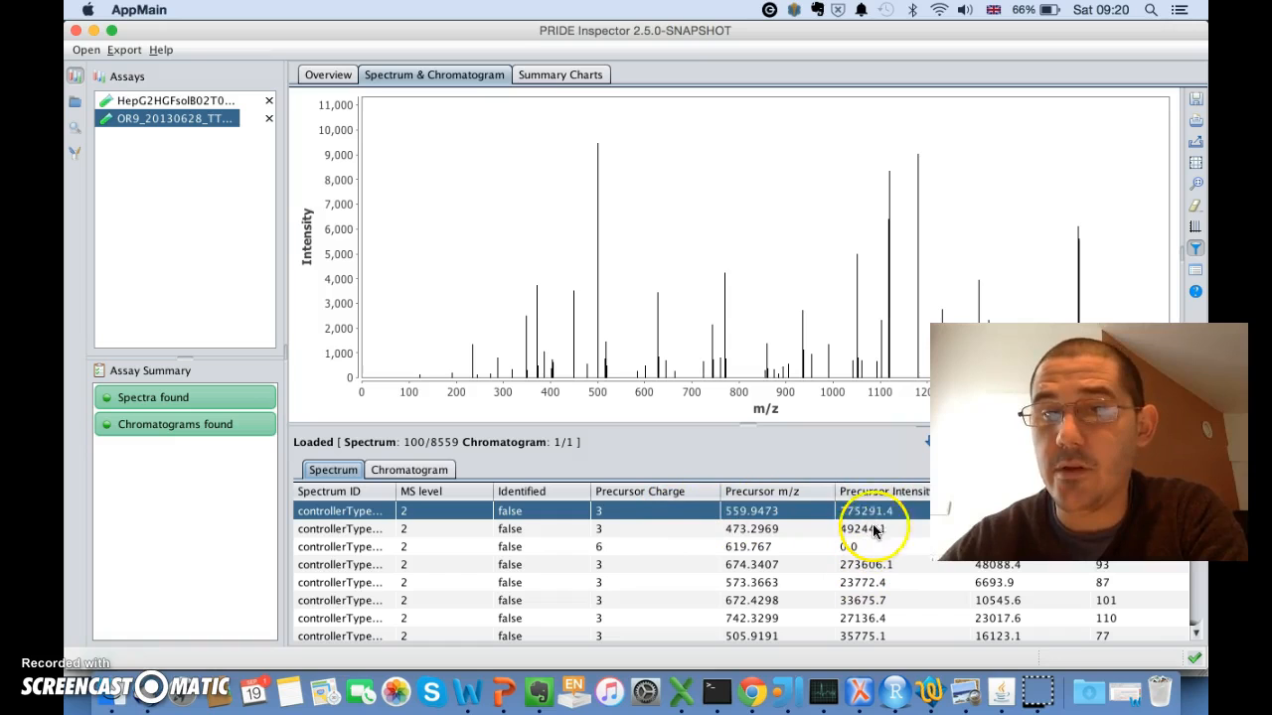
left_click_drag(1053, 457, 1010, 281)
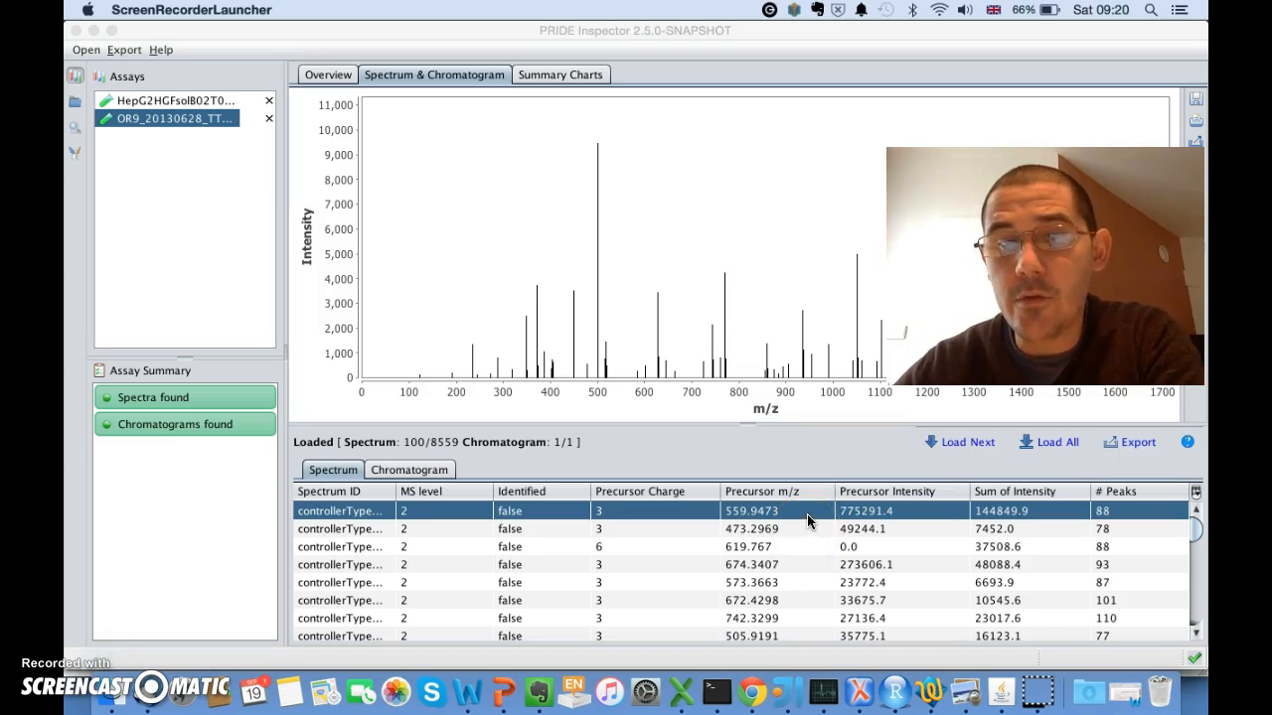
left_click(874, 510)
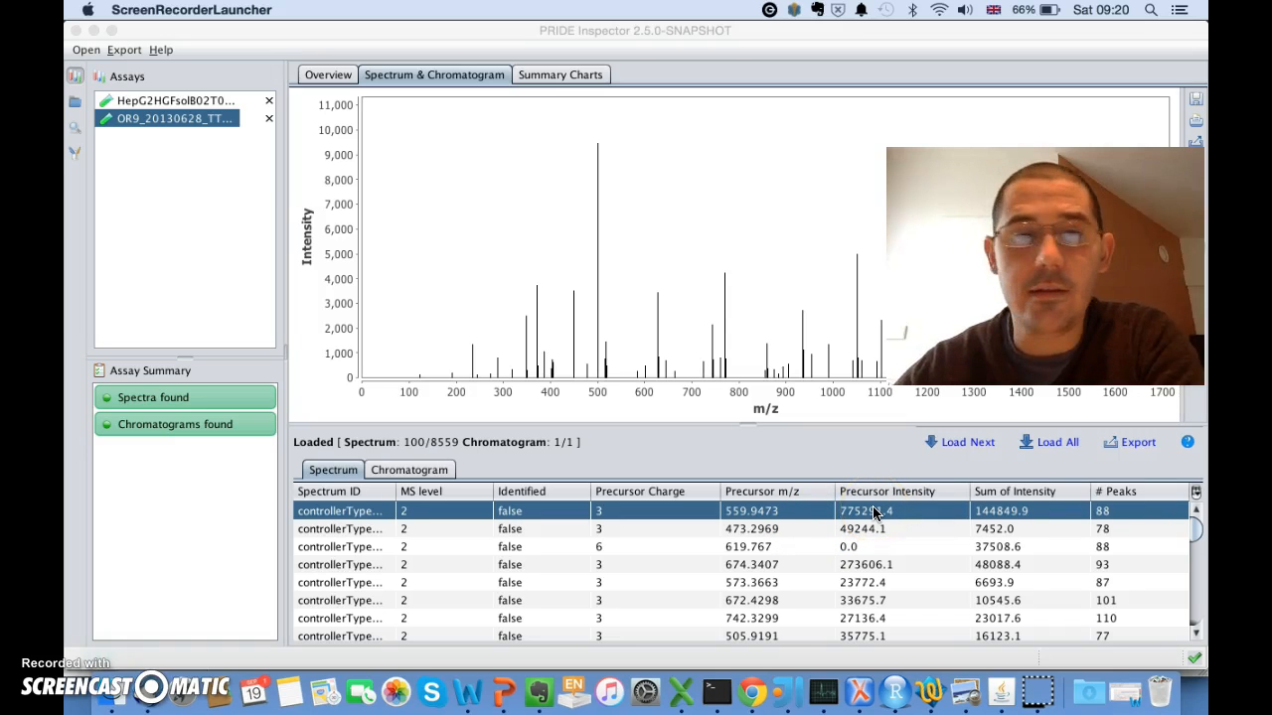
left_click(444, 475)
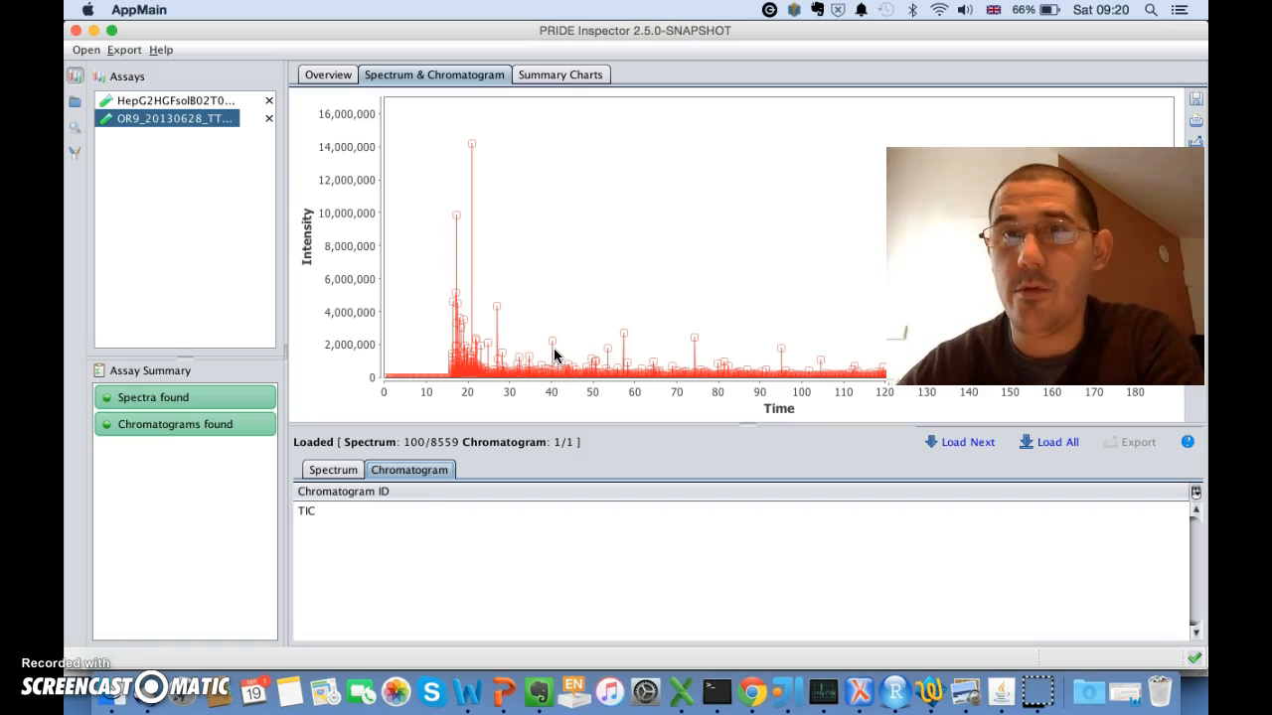
Start computing the summary charts for the OR9 assay and check the application's notifications meanwhile.
left_click(580, 78)
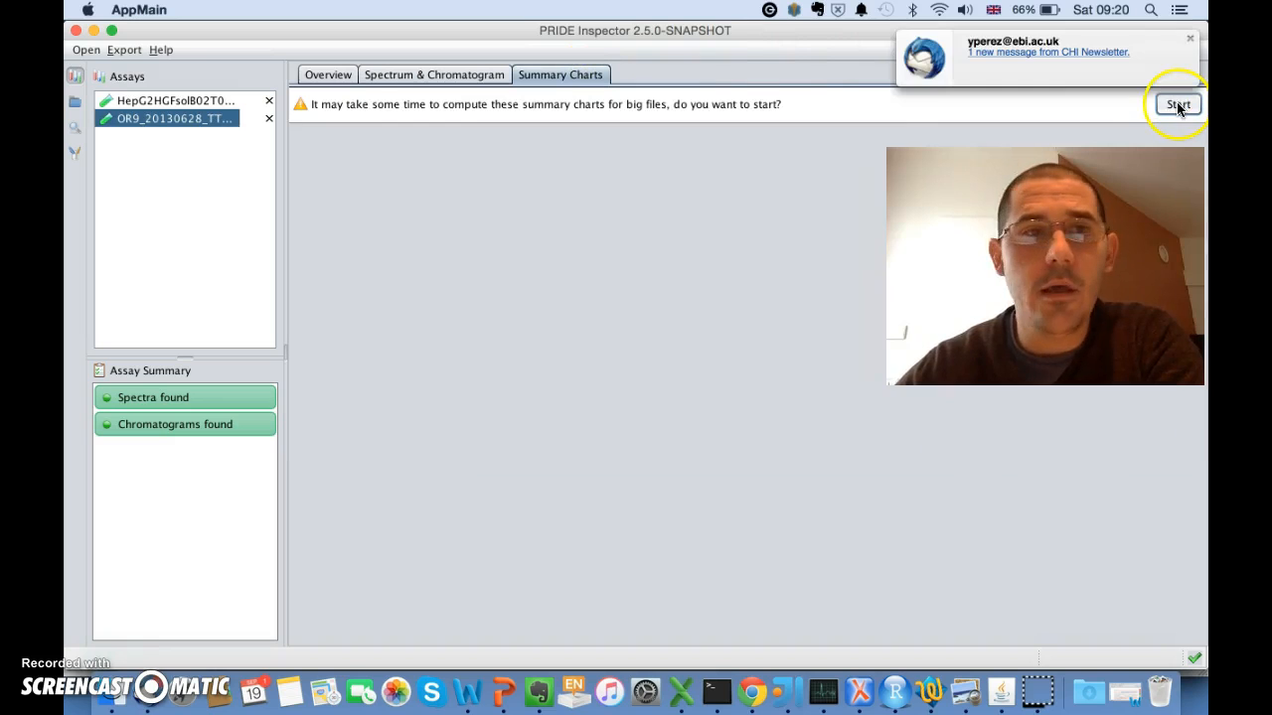
left_click(1189, 38)
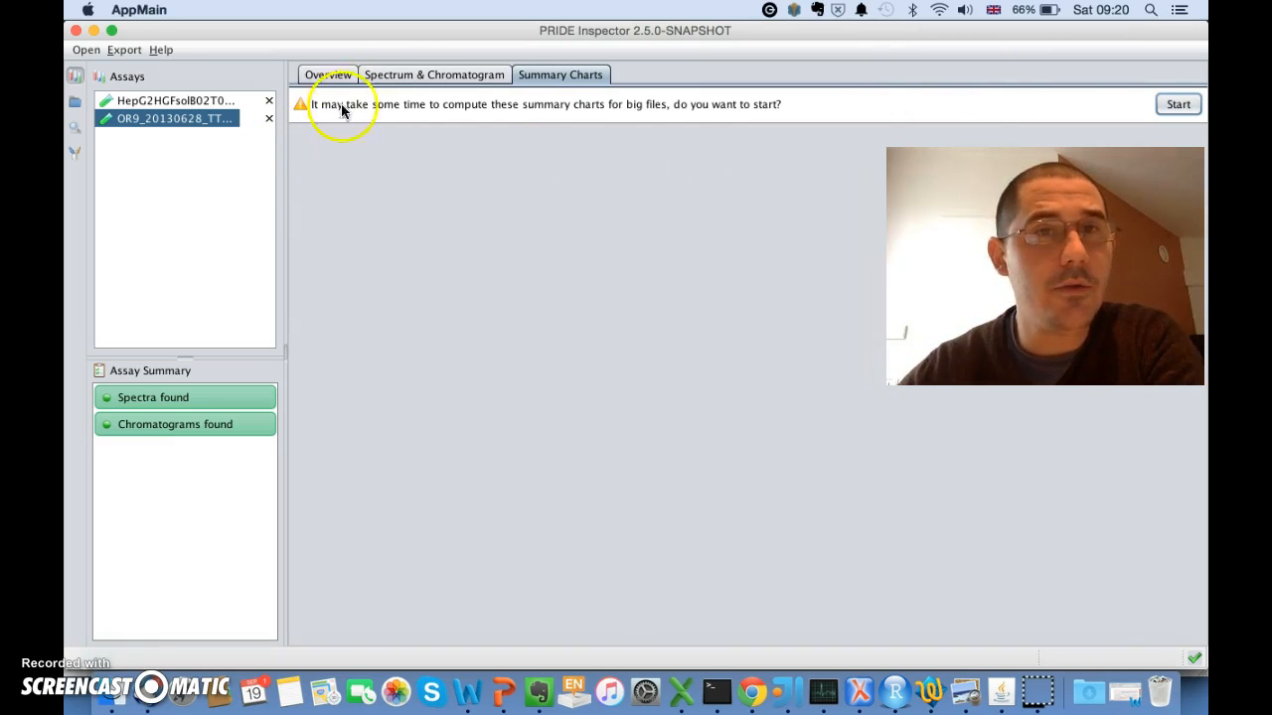
left_click(396, 77)
left_click(329, 79)
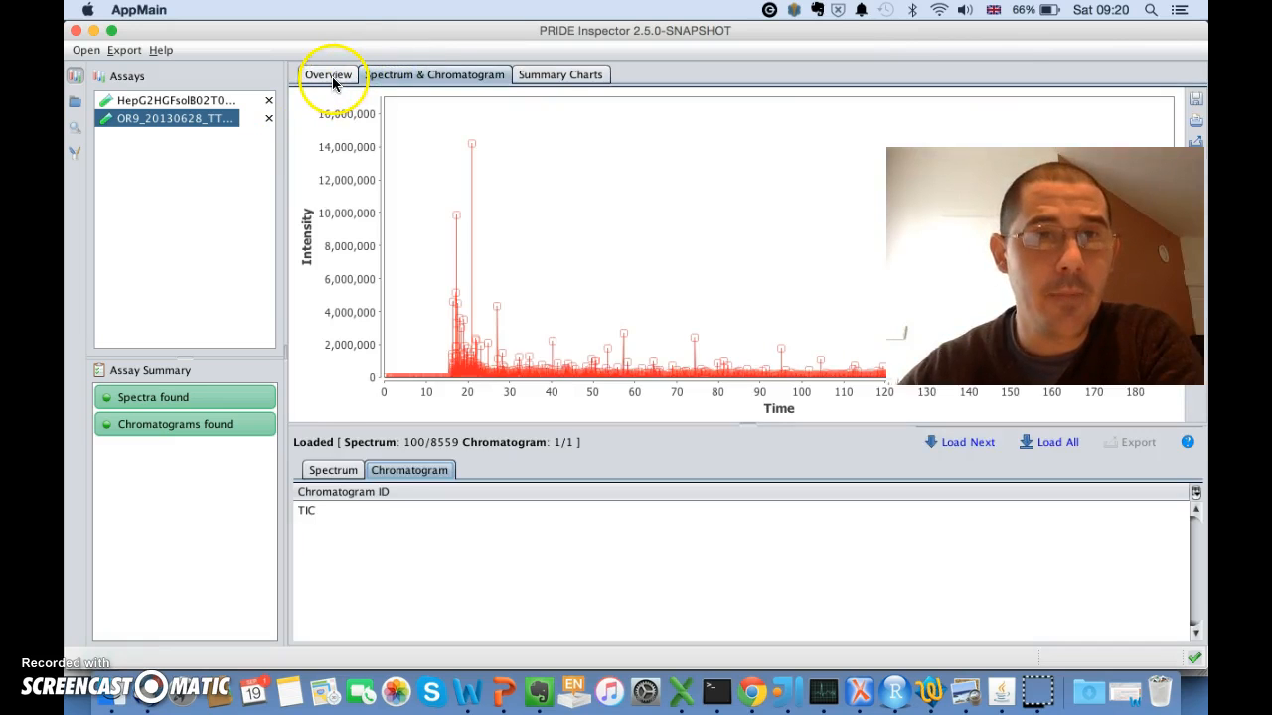
left_click(564, 79)
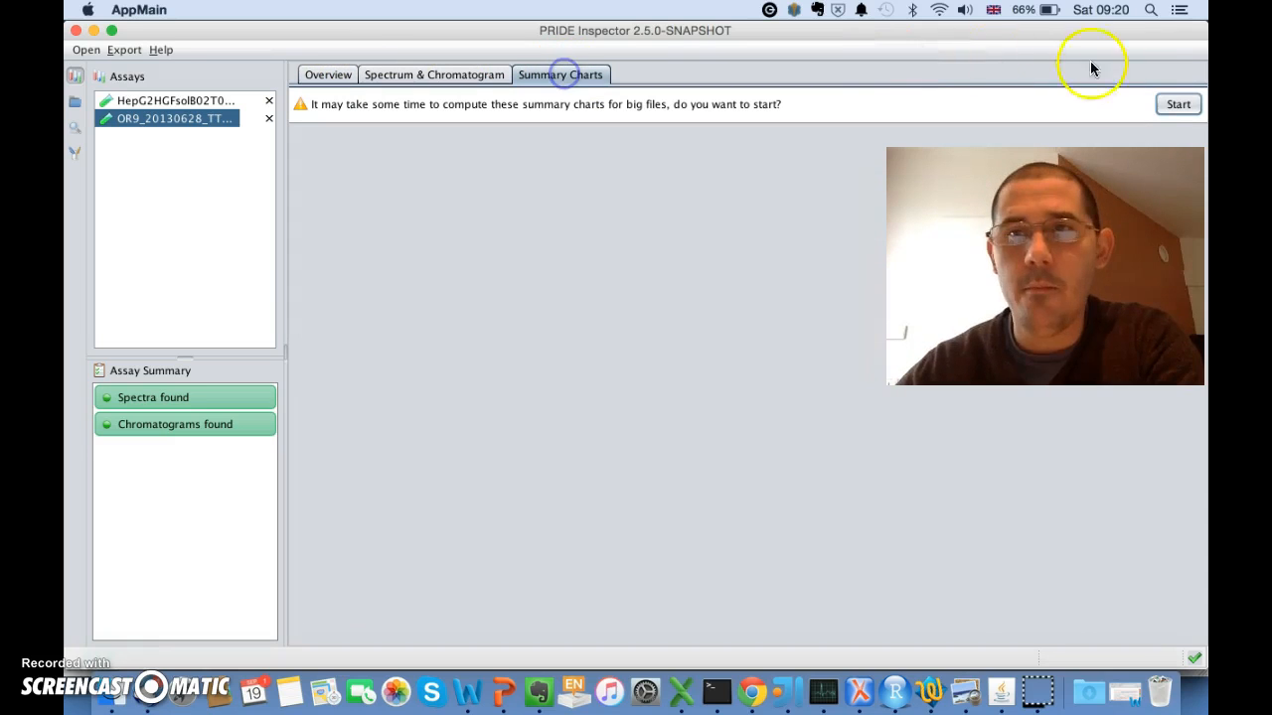
left_click(1178, 105)
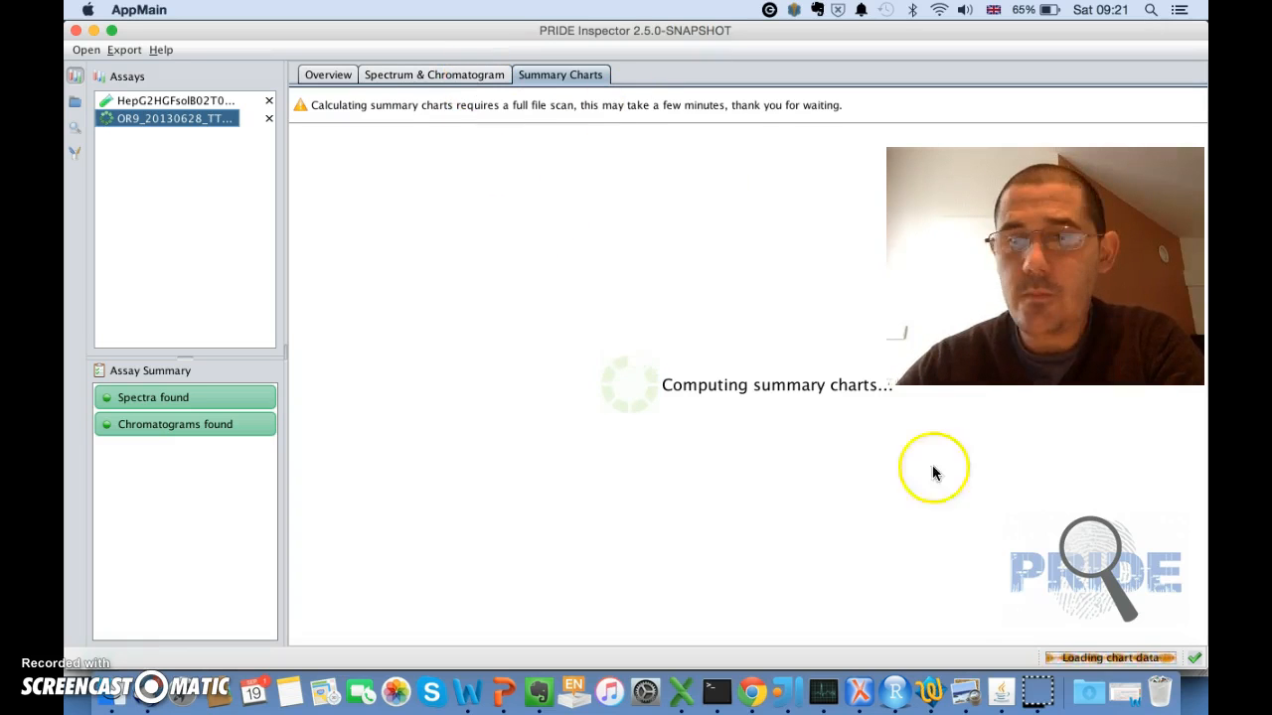
left_click(1195, 658)
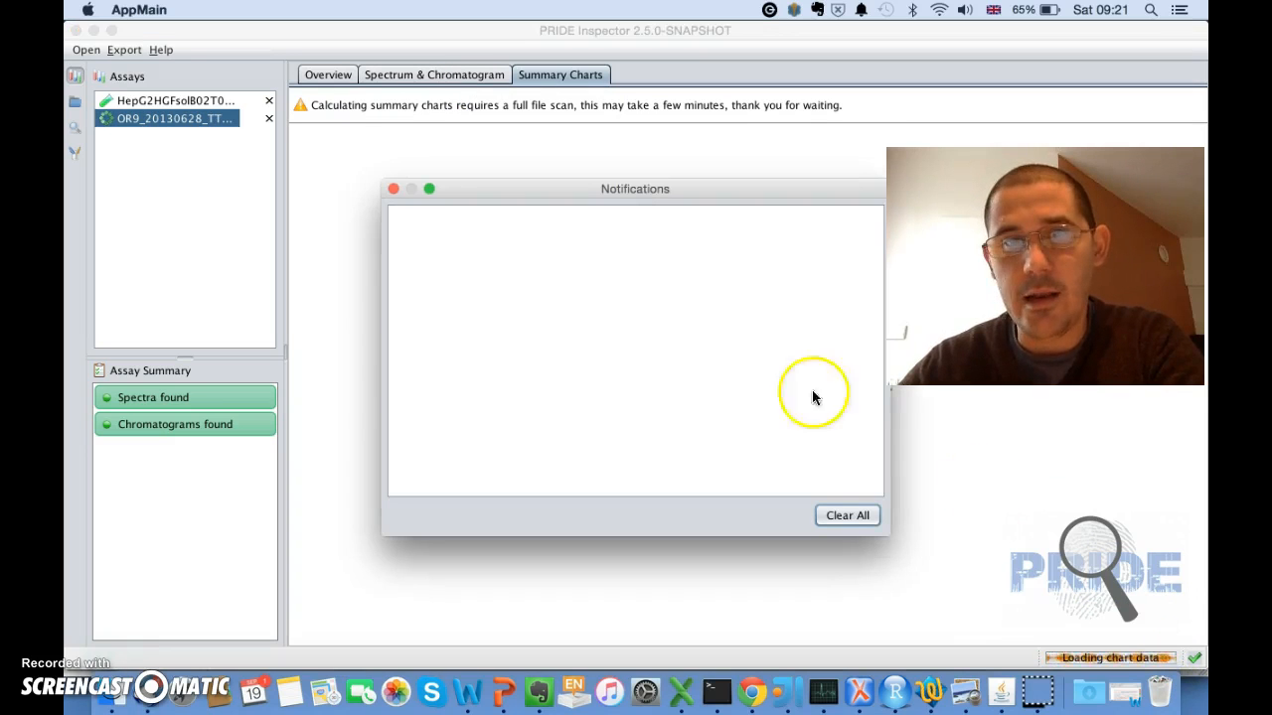
left_click(393, 190)
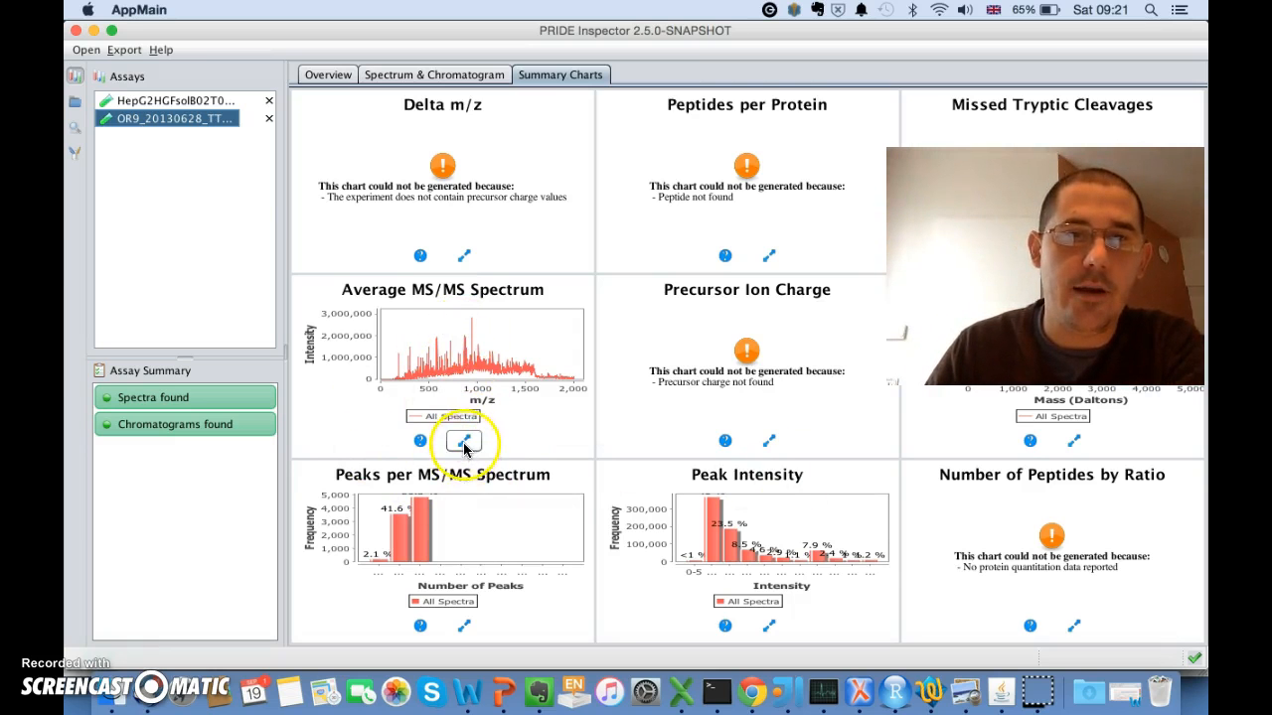
View the OR9 assay's Average MS/MS Spectrum chart at full size with its chart options, and return to the assay overview.
left_click(464, 440)
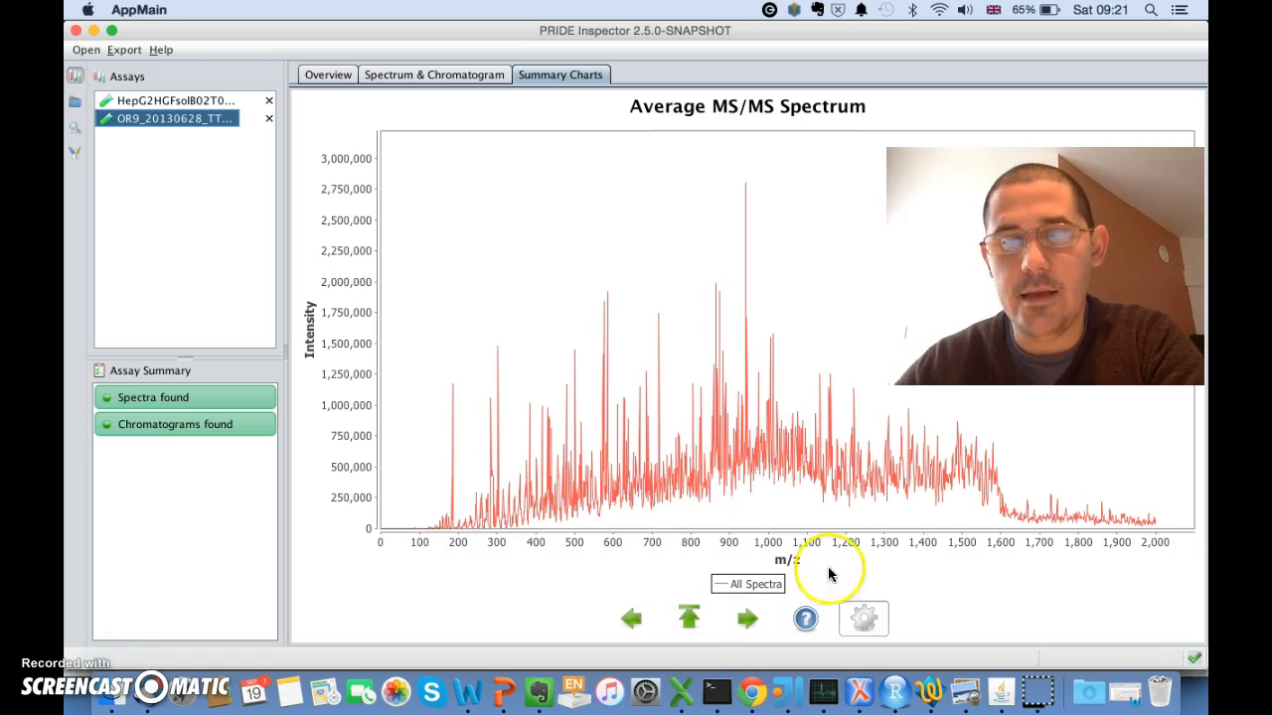
left_click(867, 619)
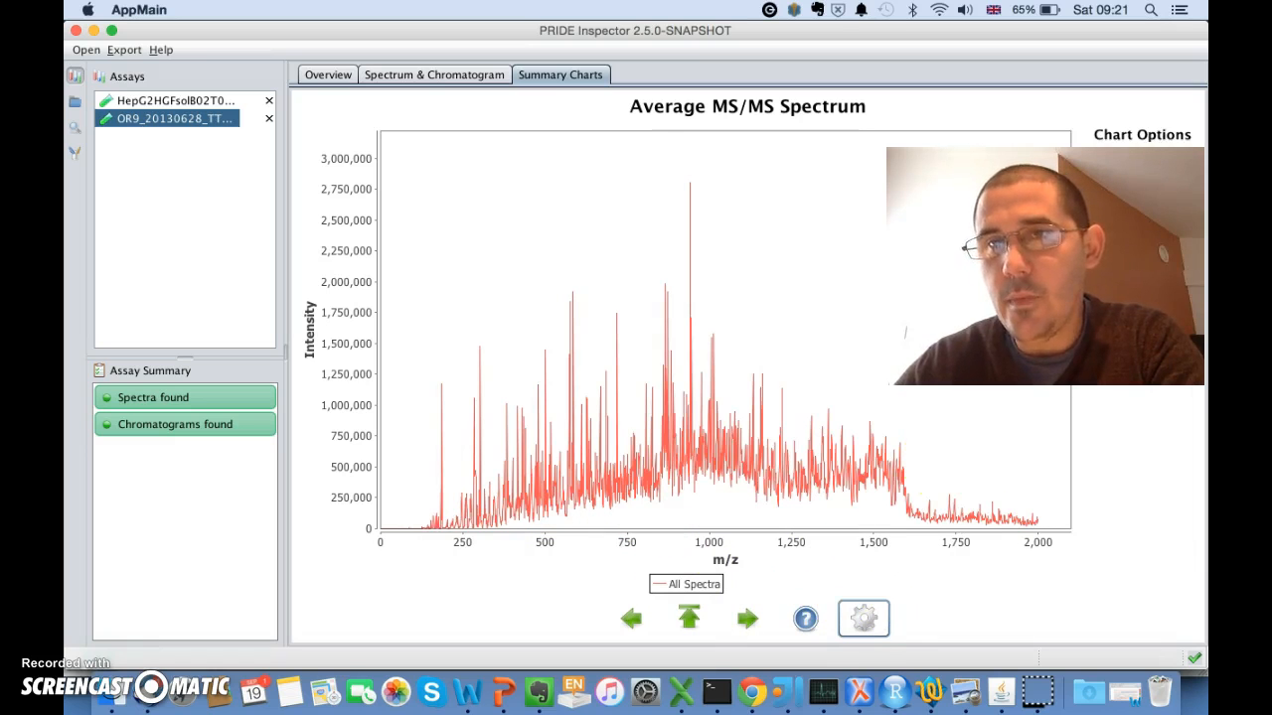
left_click(703, 618)
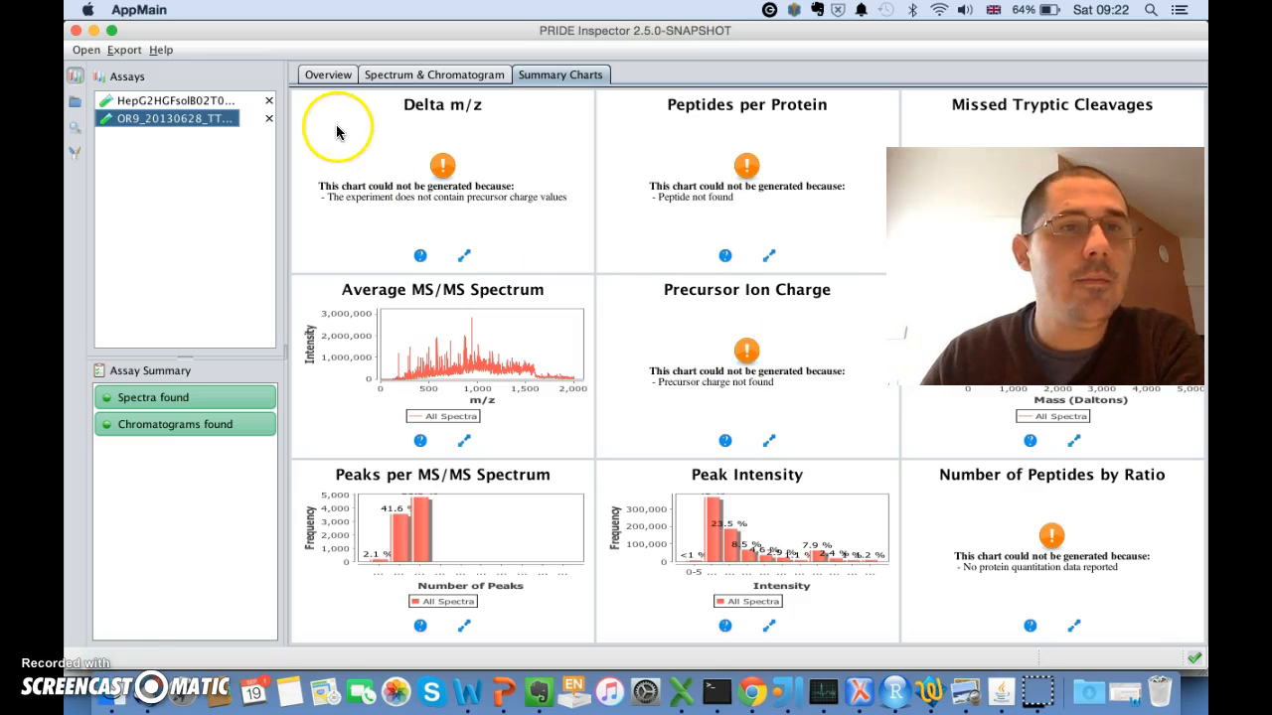
left_click(336, 74)
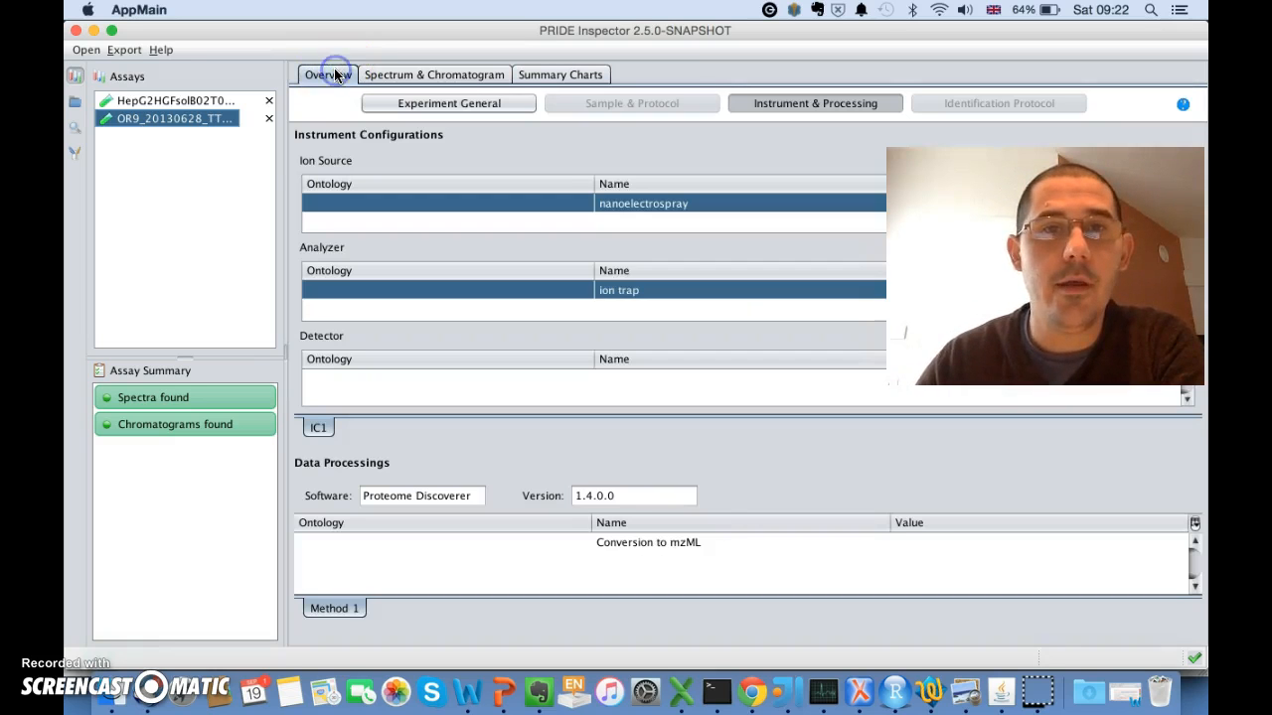